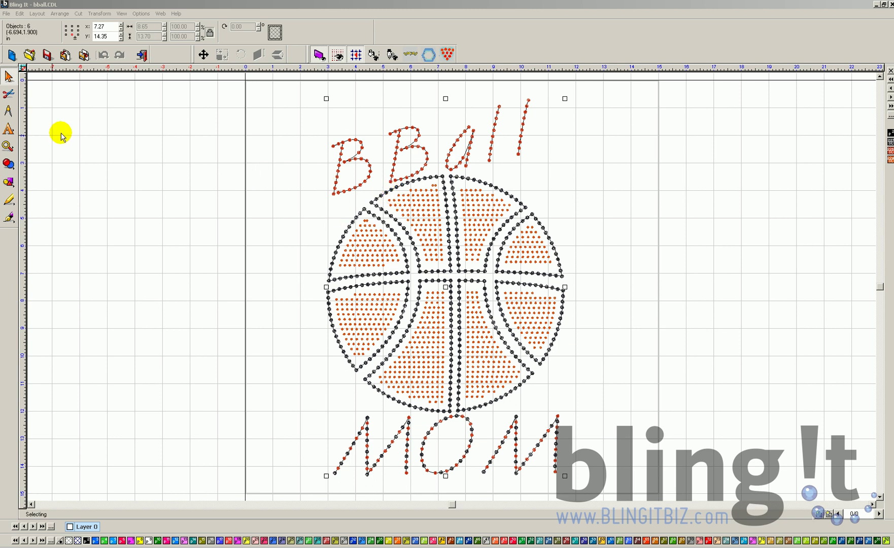
Step: Zoom in on the design and set cutting to Only Output Rhinestones
{"action": "left_click", "coordinate": [7, 146]}
{"action": "left_click", "coordinate": [316, 136]}
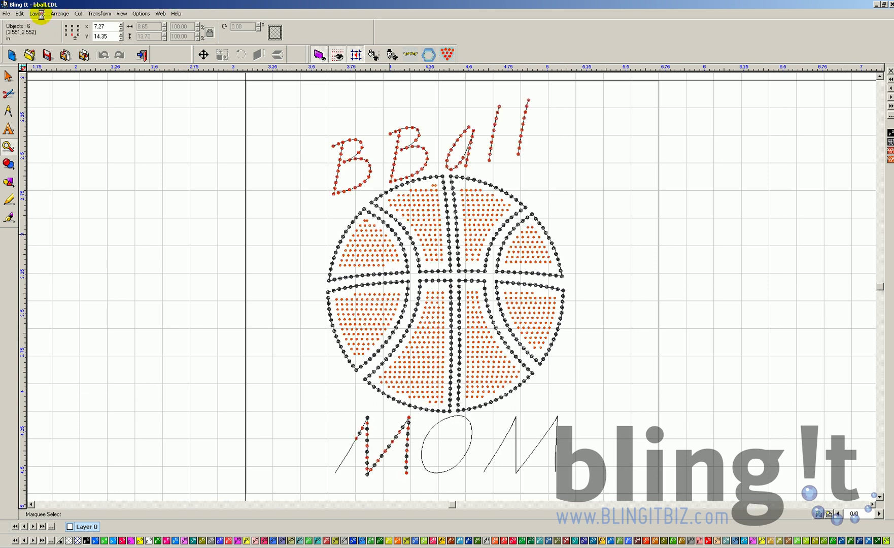
{"action": "left_click", "coordinate": [79, 14]}
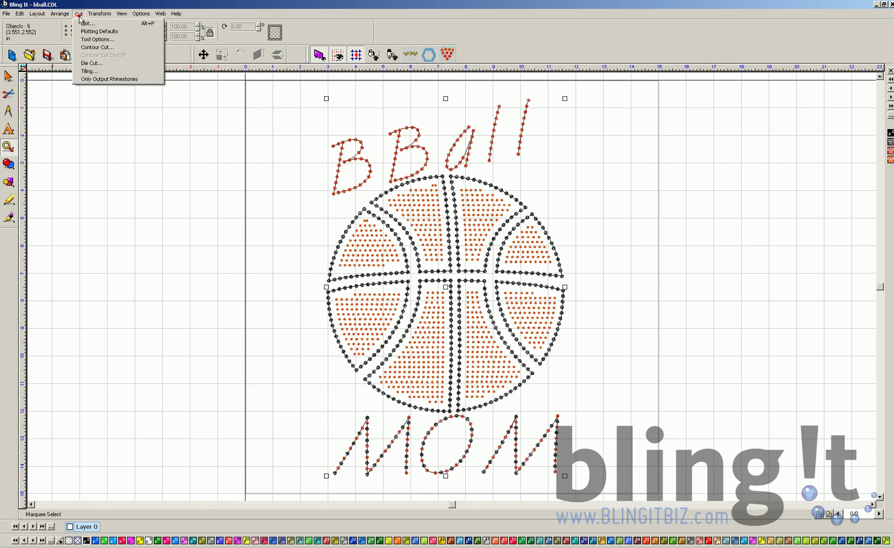
{"action": "left_click", "coordinate": [89, 80]}
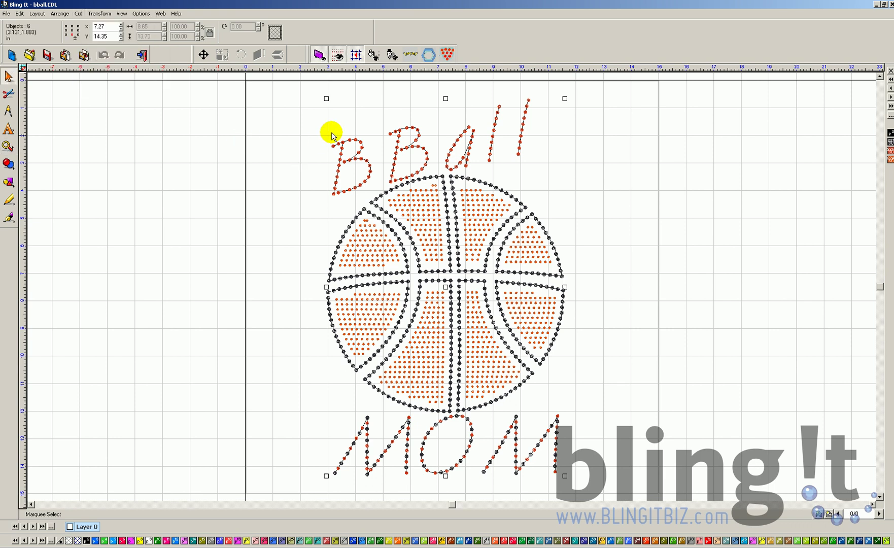
Step: Zoom onto the first rhinestone of the B, then zoom back out to the whole design
{"action": "left_click", "coordinate": [5, 152]}
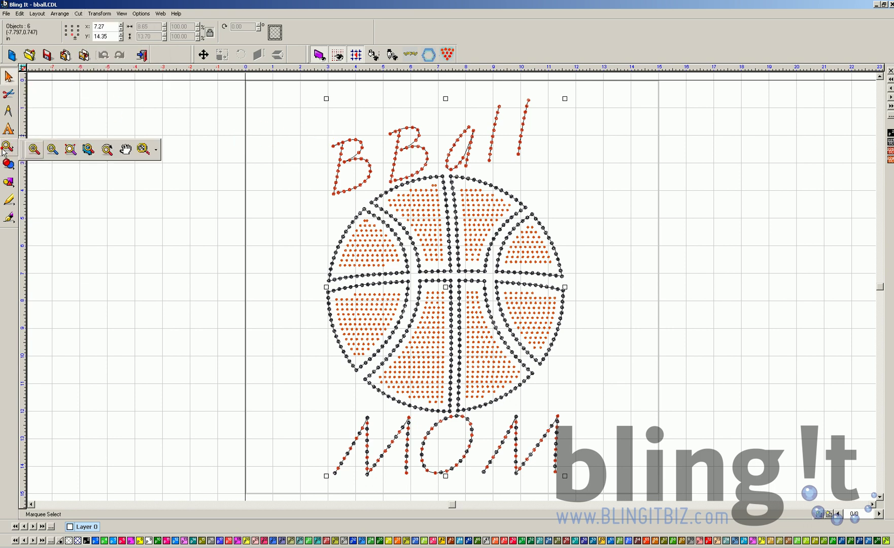
{"action": "left_click", "coordinate": [35, 148]}
{"action": "left_click_drag", "start_coordinate": [308, 126], "coordinate": [385, 200]}
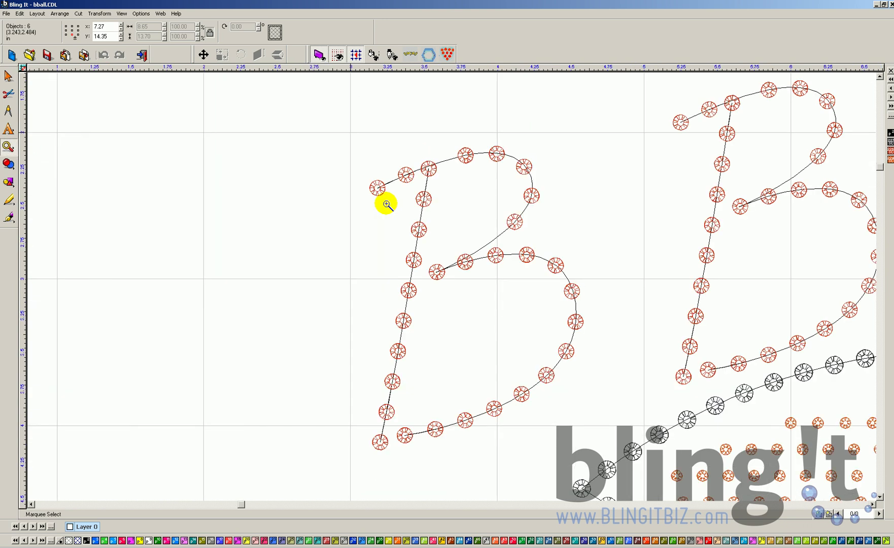
{"action": "left_click_drag", "start_coordinate": [347, 174], "coordinate": [394, 209]}
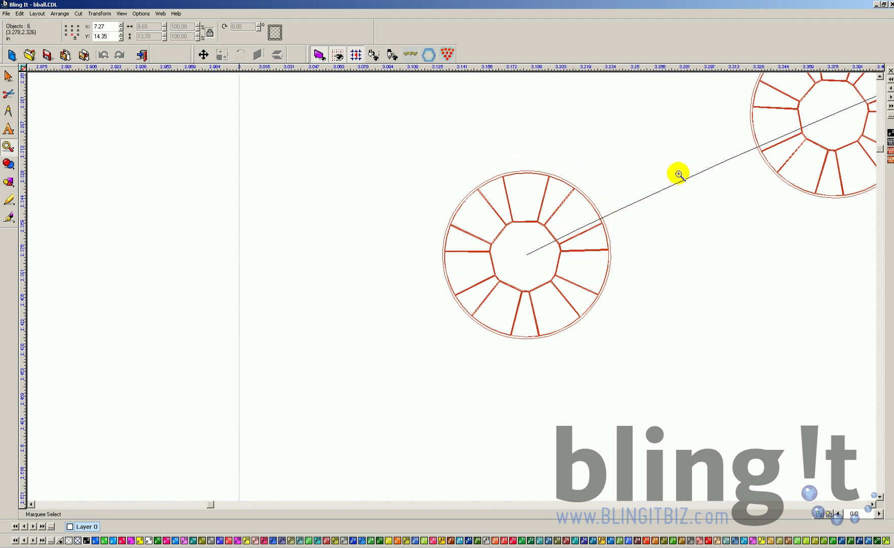
{"action": "right_click", "coordinate": [678, 227]}
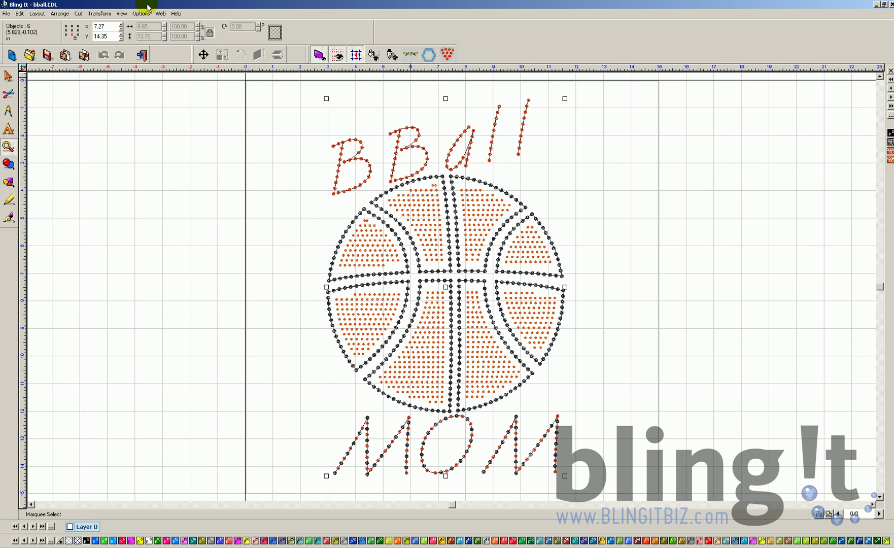
Step: Look through the Layout menu without choosing anything, then bring up the File menu
{"action": "left_click", "coordinate": [37, 14]}
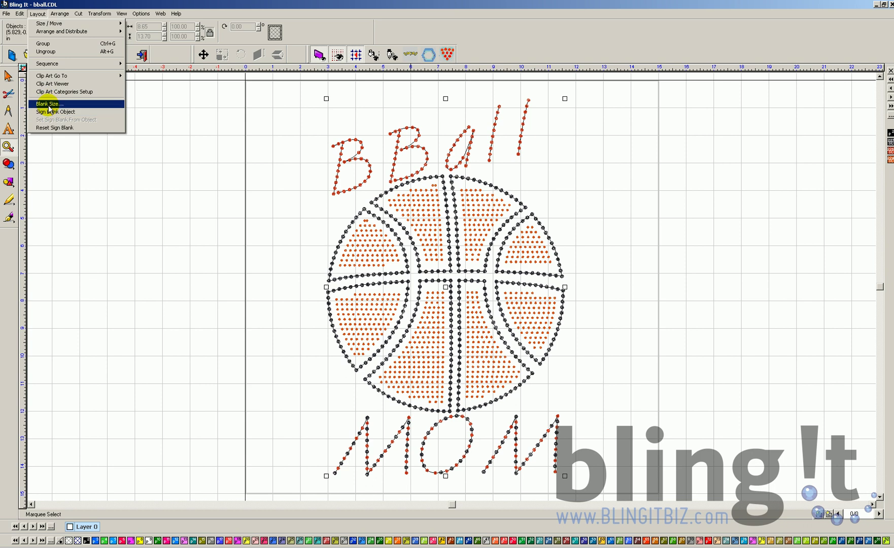
{"action": "left_click", "coordinate": [120, 199]}
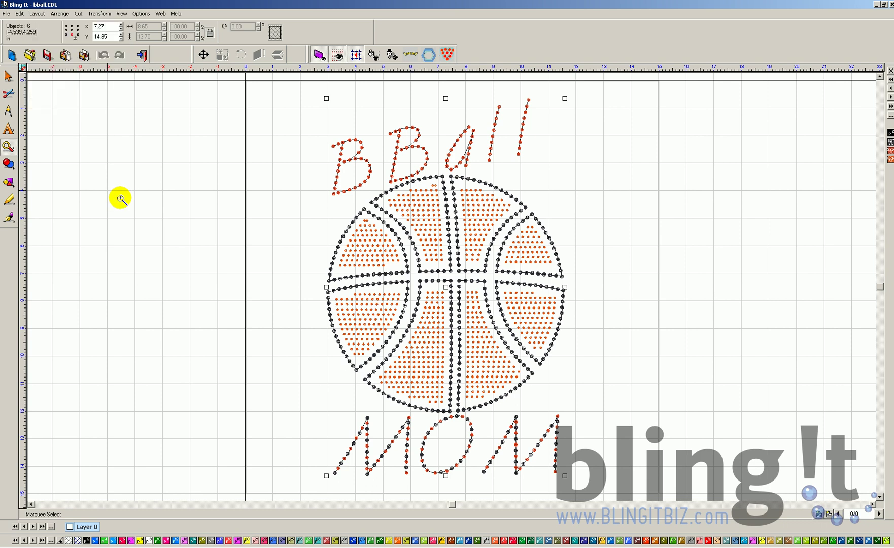
{"action": "left_click", "coordinate": [7, 14]}
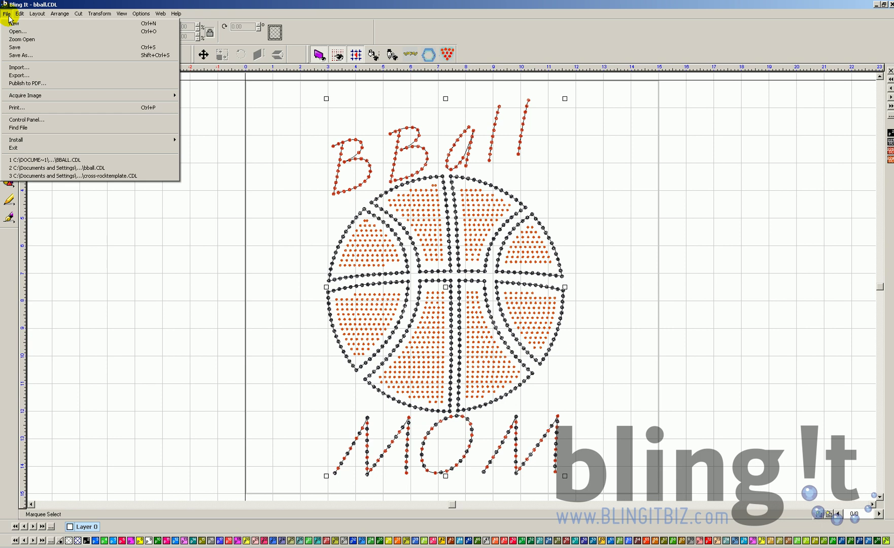
{"action": "left_click", "coordinate": [23, 75]}
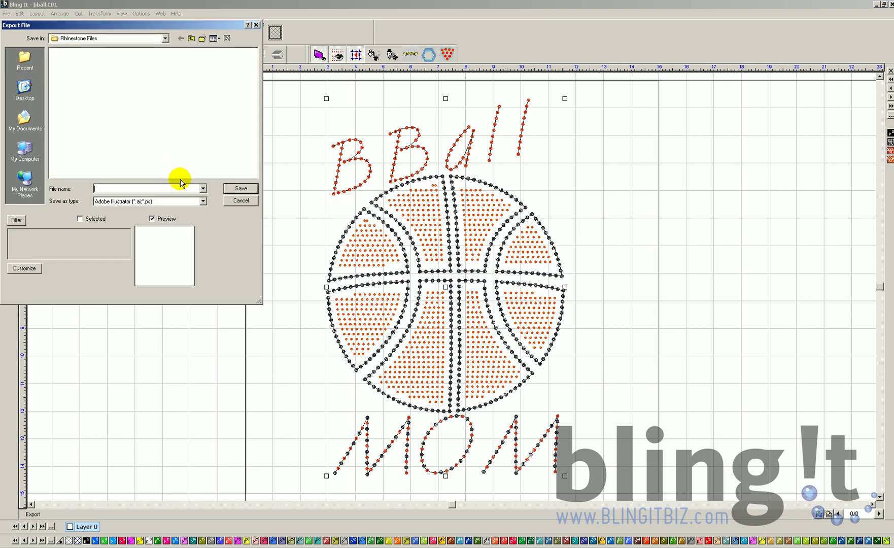
{"action": "left_click", "coordinate": [203, 201]}
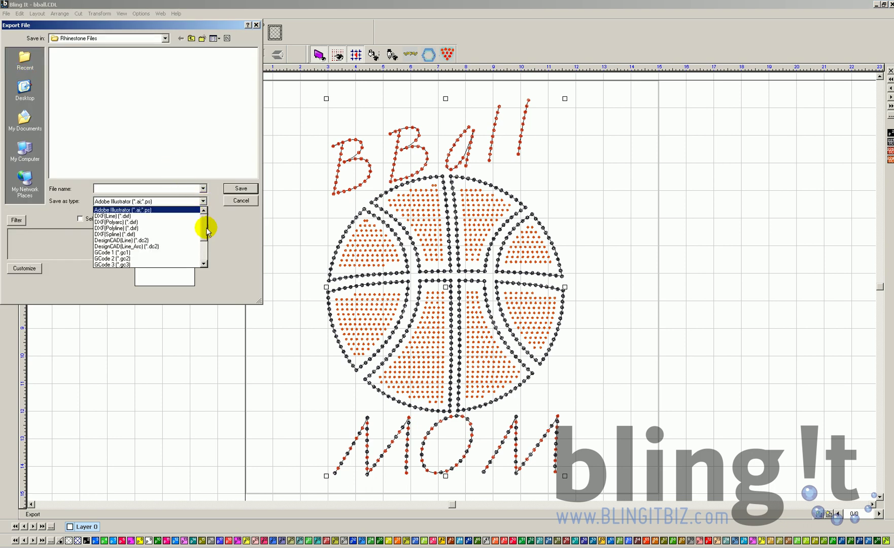
{"action": "left_click_drag", "start_coordinate": [207, 219], "coordinate": [208, 259]}
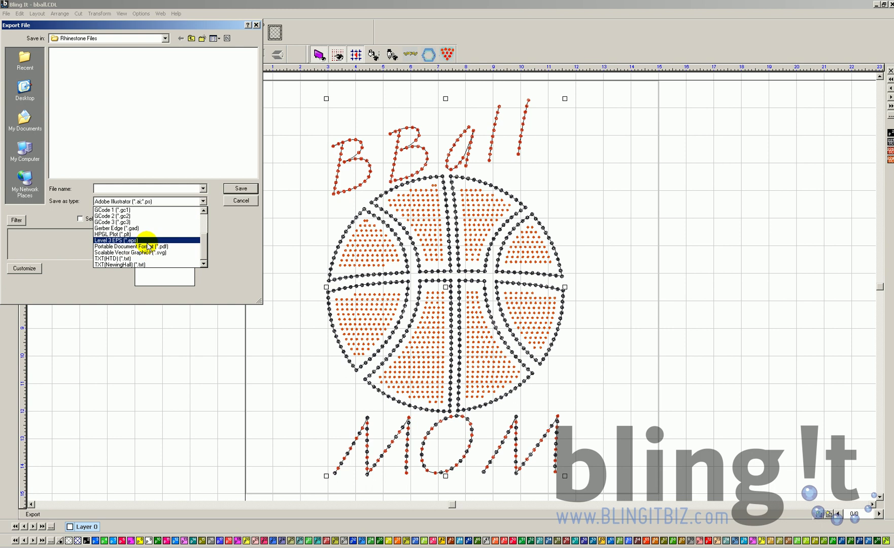
{"action": "left_click", "coordinate": [249, 201]}
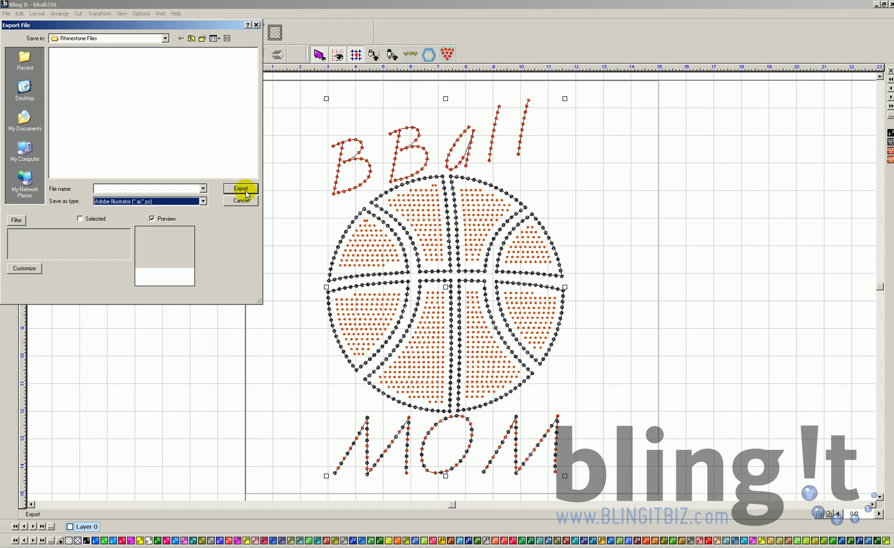
{"action": "left_click", "coordinate": [203, 201]}
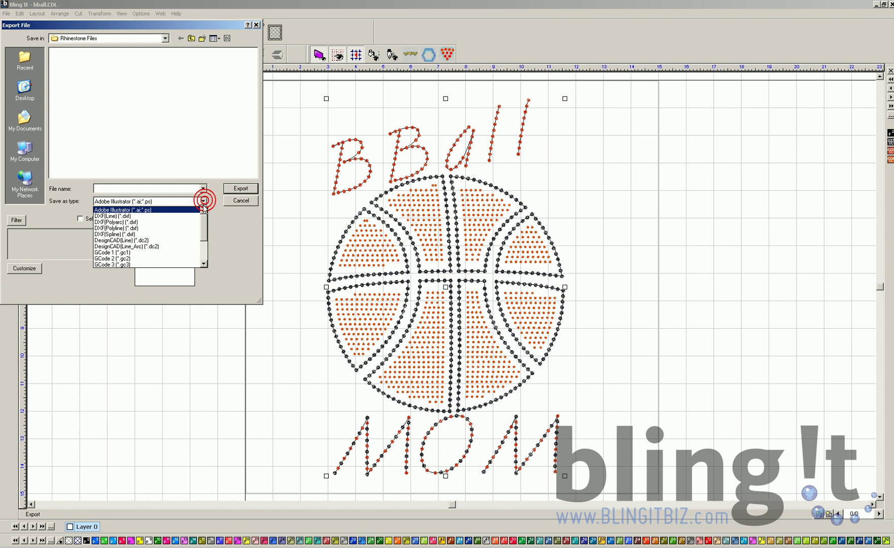
{"action": "left_click_drag", "start_coordinate": [206, 226], "coordinate": [206, 242]}
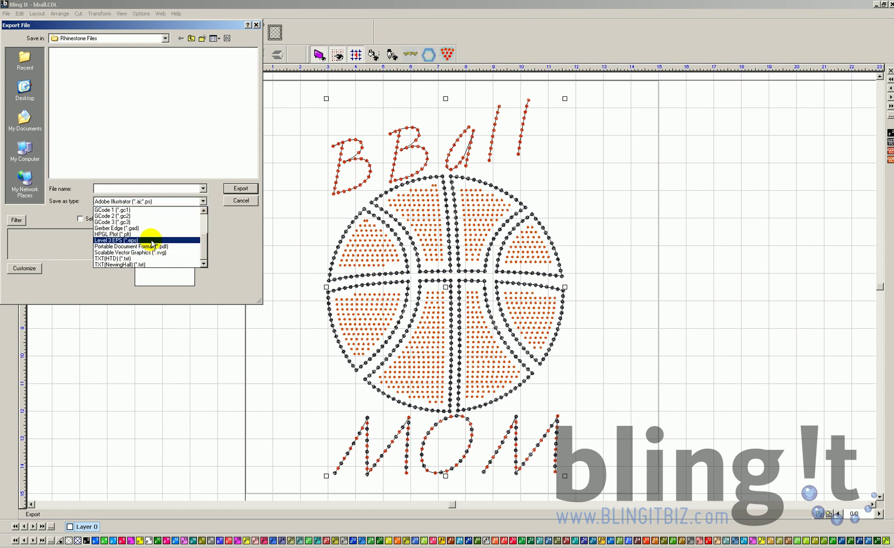
{"action": "left_click", "coordinate": [244, 201]}
{"action": "left_click", "coordinate": [245, 201]}
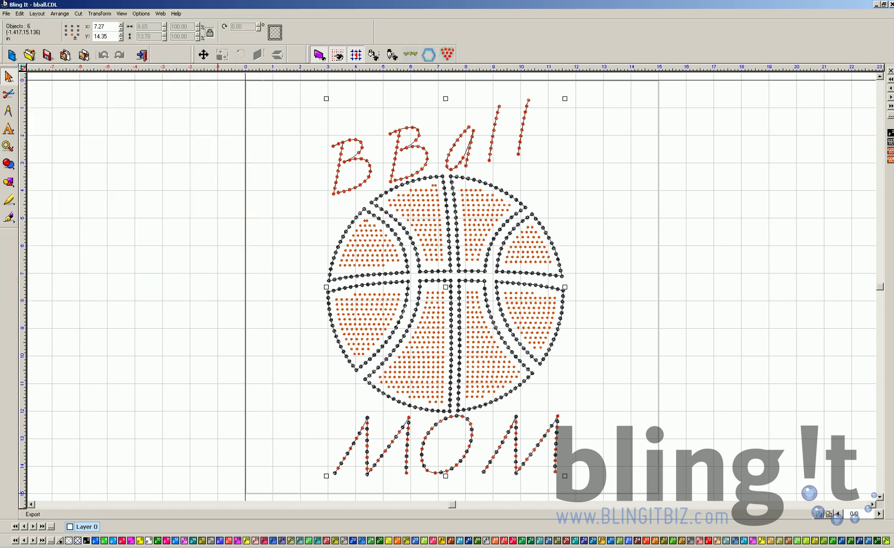
{"action": "left_click", "coordinate": [168, 546]}
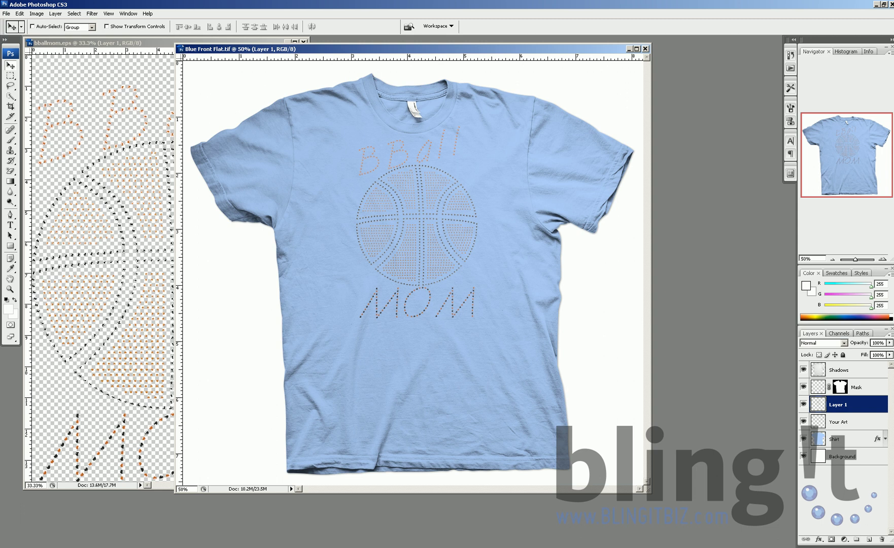
{"action": "key", "text": "alt+Tab"}
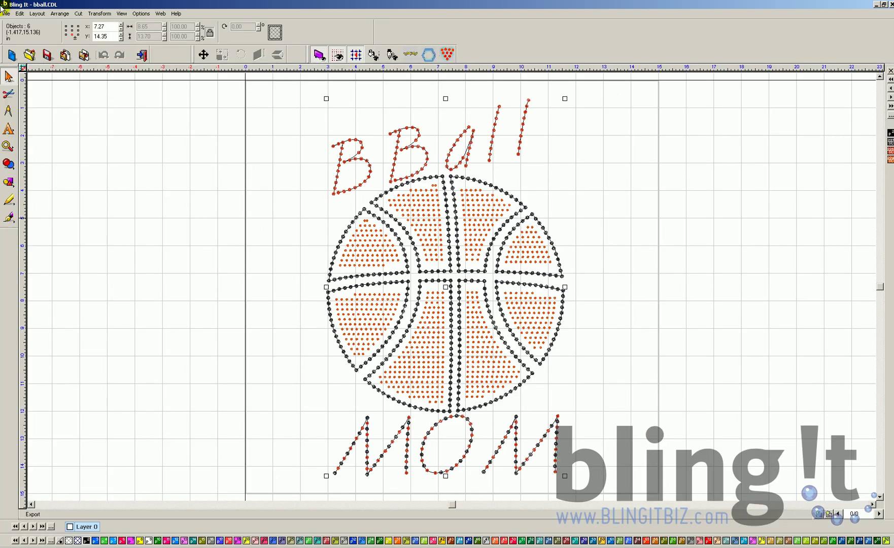
{"action": "left_click", "coordinate": [128, 201]}
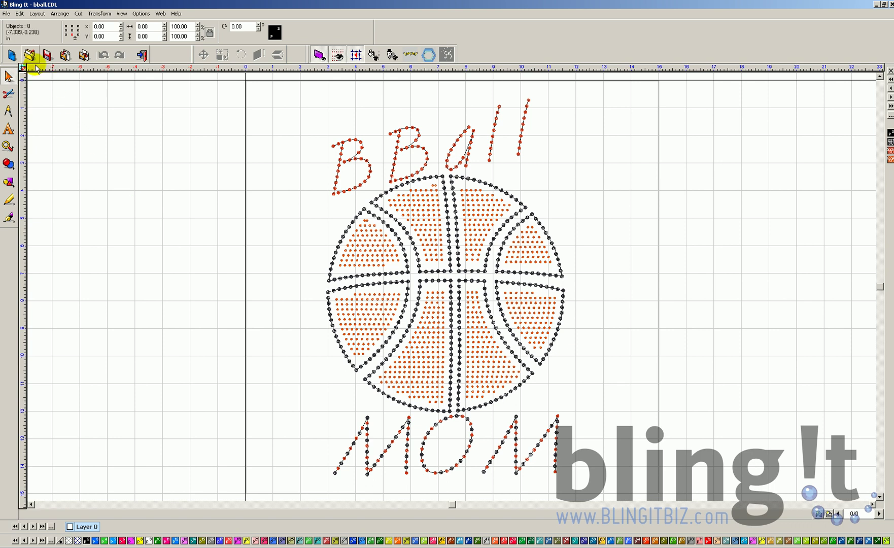
{"action": "left_click", "coordinate": [7, 14]}
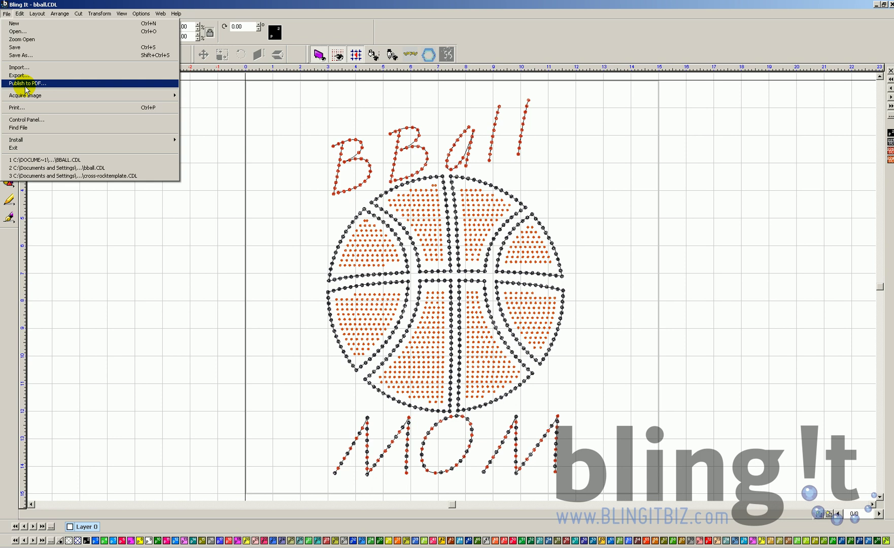
{"action": "mouse_move", "coordinate": [160, 14]}
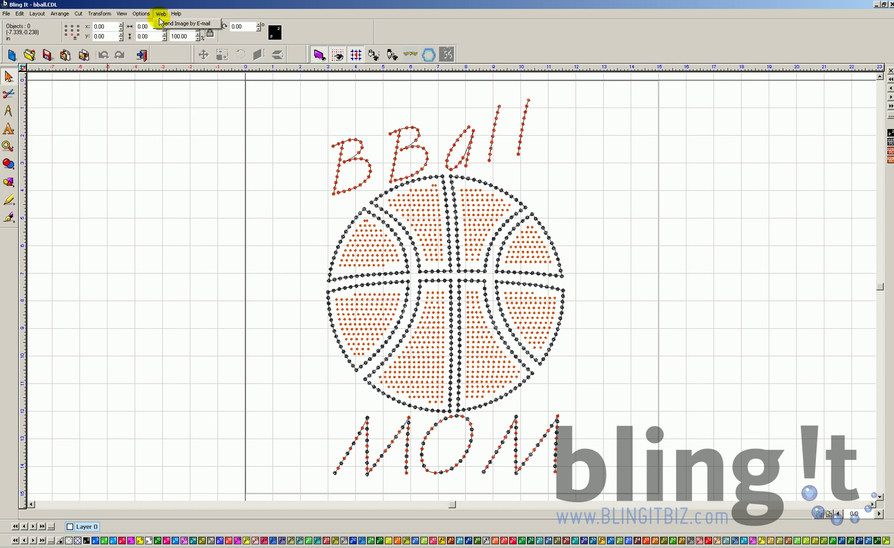
{"action": "left_click", "coordinate": [233, 110]}
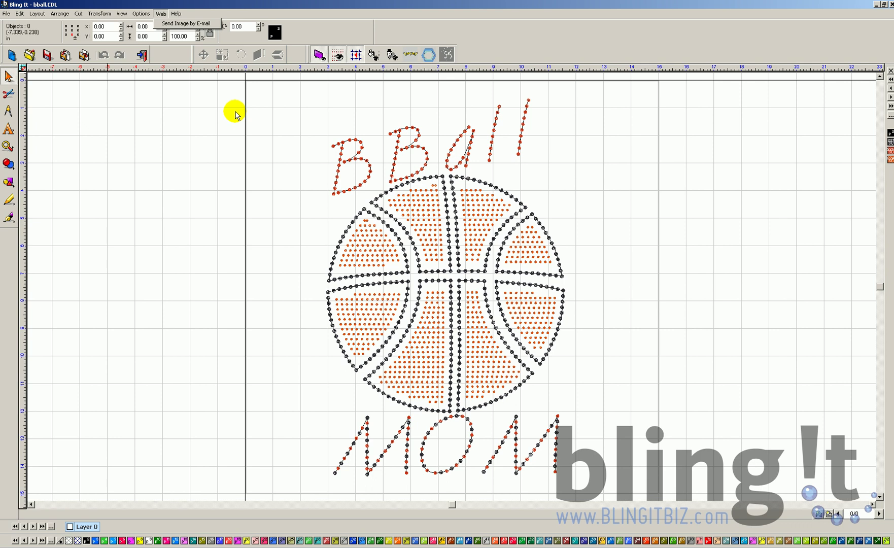
Step: Turn on View > Show Fill so the basketball panels appear solid black
{"action": "left_click", "coordinate": [141, 14]}
{"action": "mouse_move", "coordinate": [120, 15]}
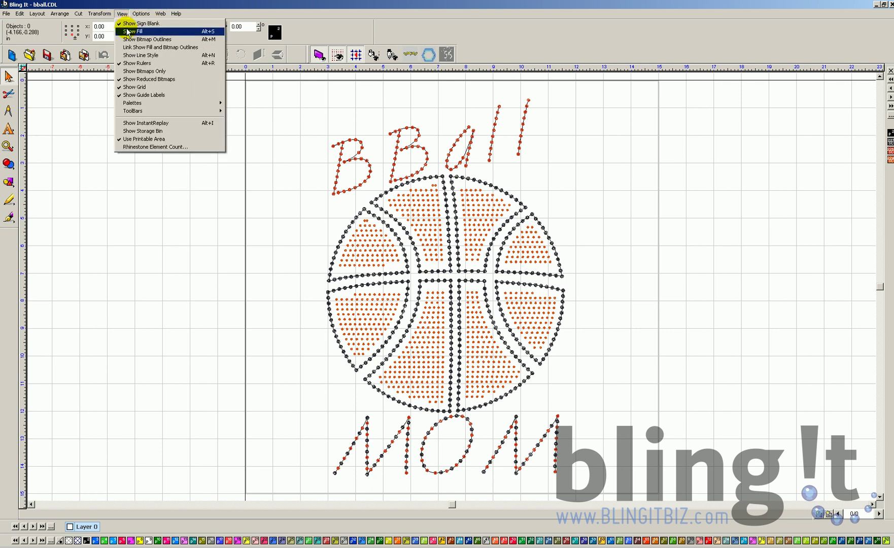
{"action": "left_click", "coordinate": [133, 31]}
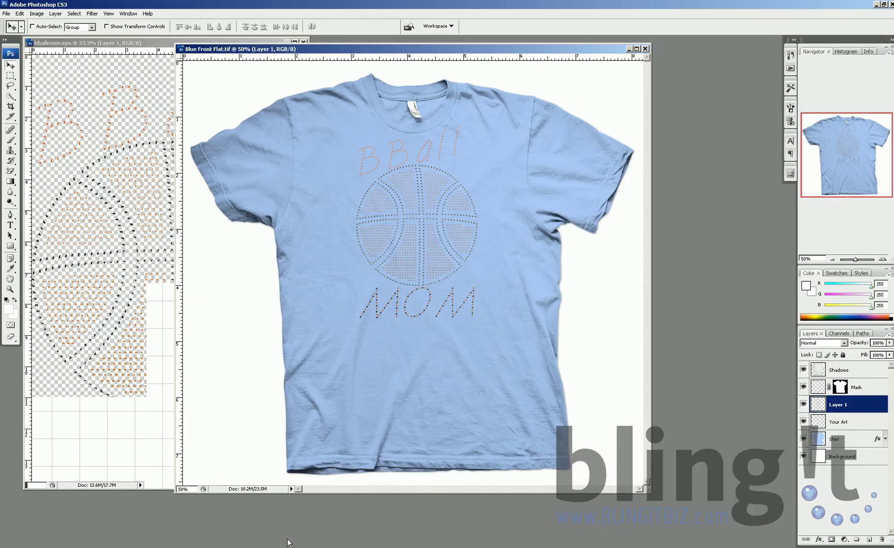
{"action": "left_click", "coordinate": [287, 542]}
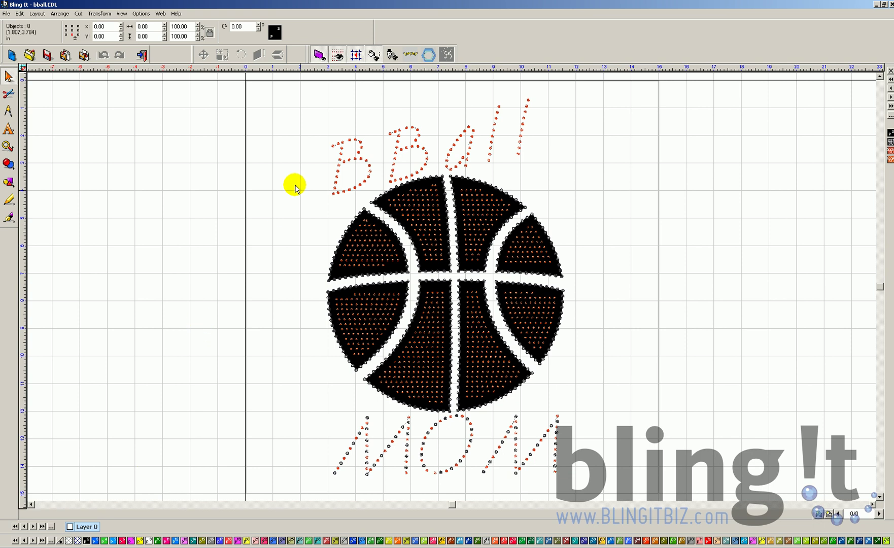
Step: Select all six BBall MOM objects with a marquee and send them to Cut Preview
{"action": "left_click_drag", "start_coordinate": [269, 89], "coordinate": [594, 495]}
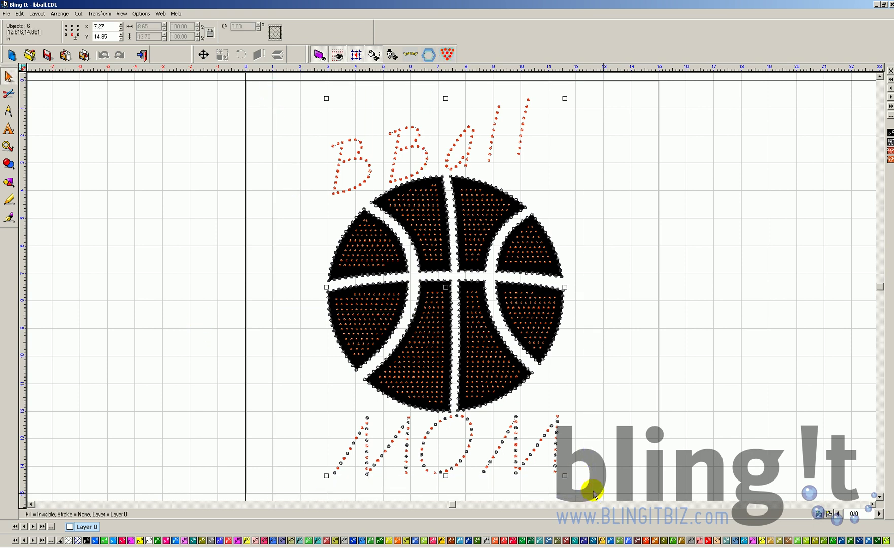
{"action": "left_click", "coordinate": [10, 95]}
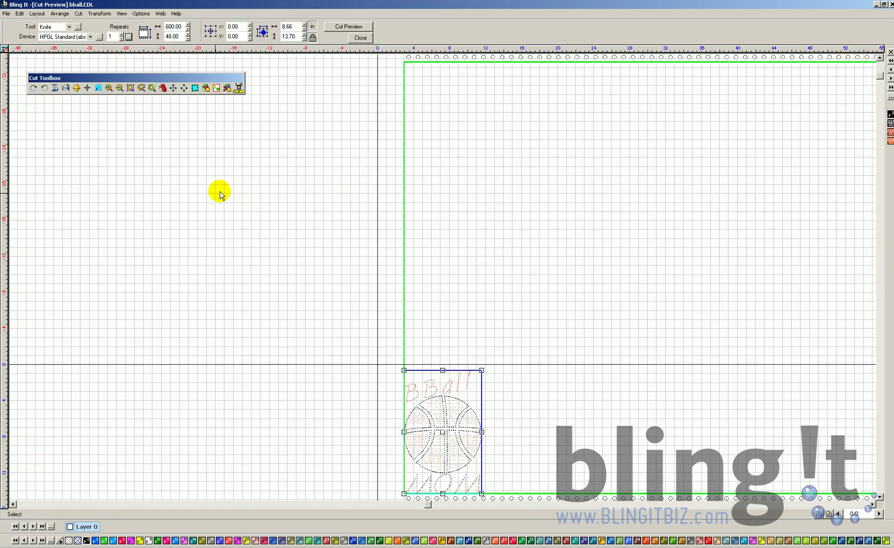
Step: Clear the cut-layout selection and toggle the Tile Preview of the plot on and off
{"action": "left_click", "coordinate": [219, 194]}
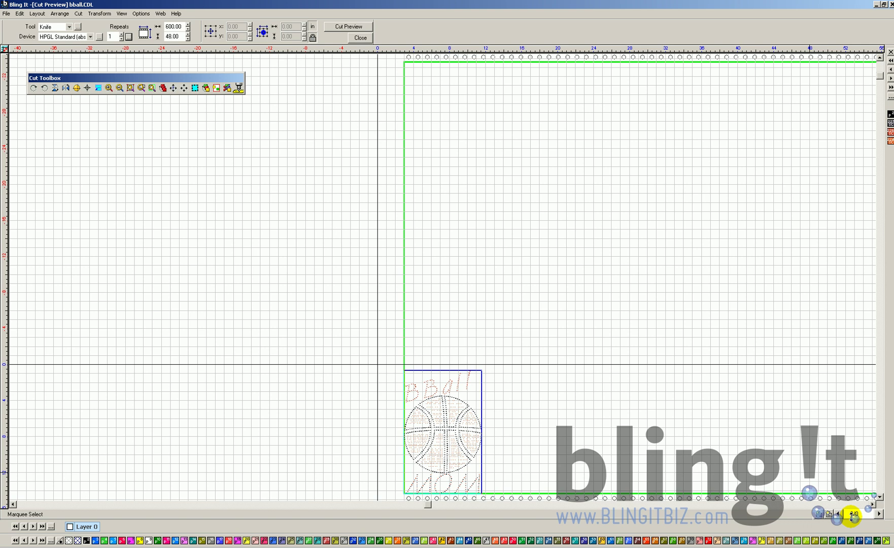
{"action": "left_click", "coordinate": [363, 29]}
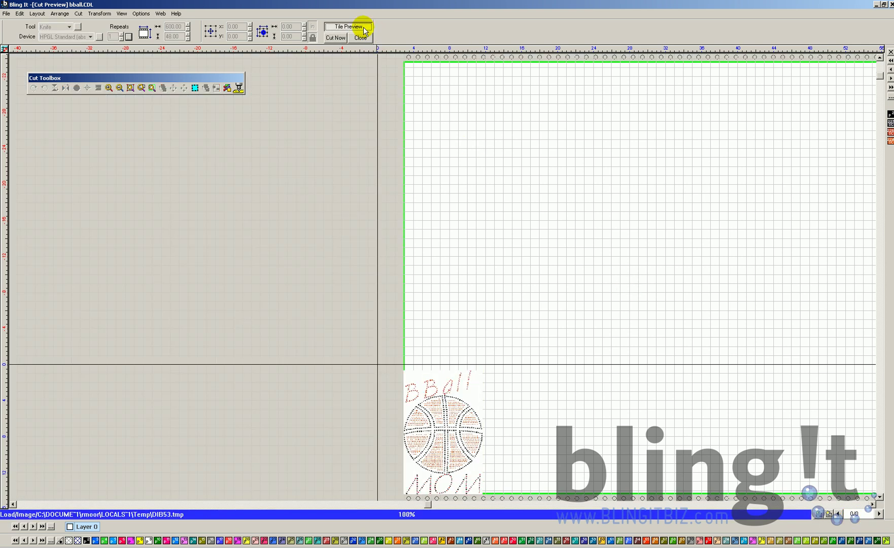
{"action": "left_click", "coordinate": [334, 31]}
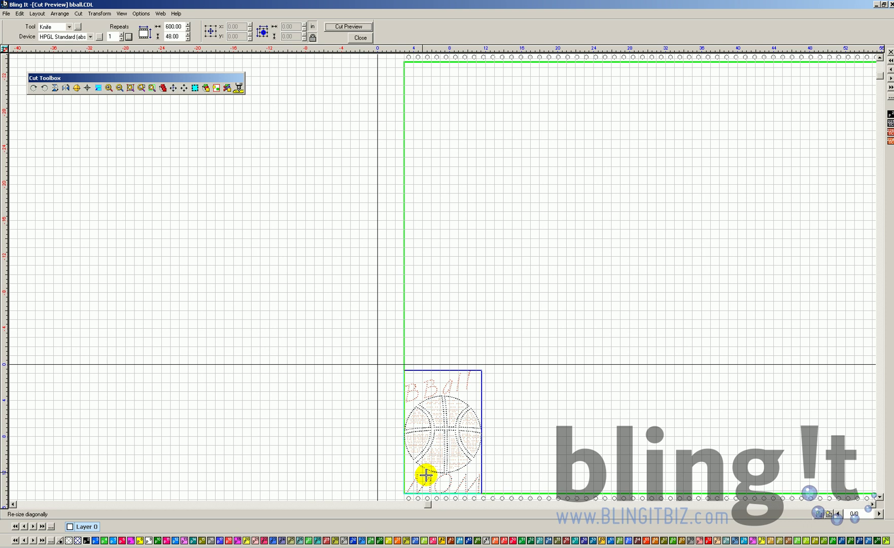
{"action": "left_click", "coordinate": [344, 25]}
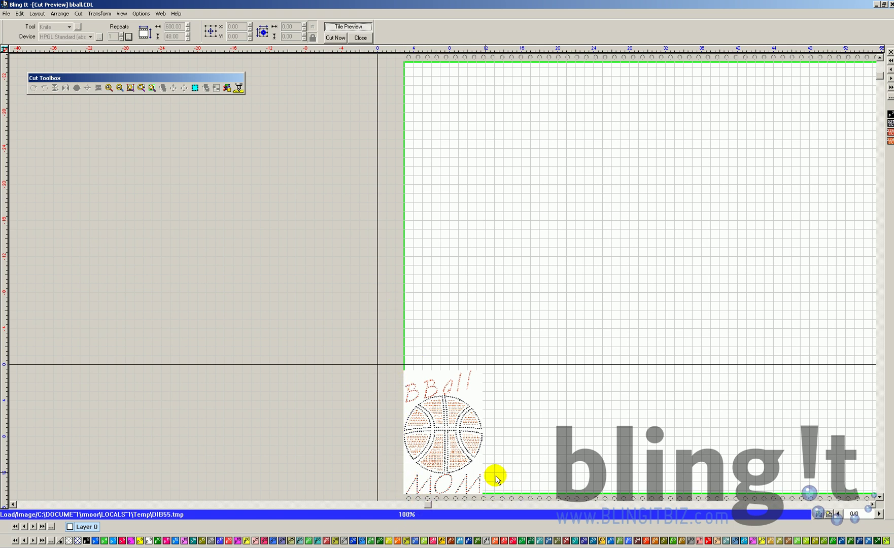
{"action": "left_click", "coordinate": [347, 27]}
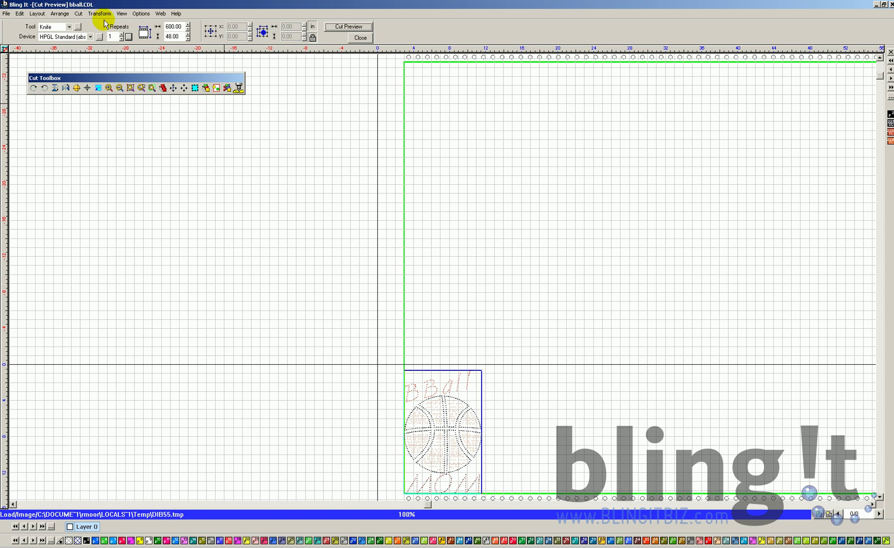
{"action": "left_click", "coordinate": [121, 33]}
{"action": "left_click", "coordinate": [122, 33]}
{"action": "left_click", "coordinate": [122, 33]}
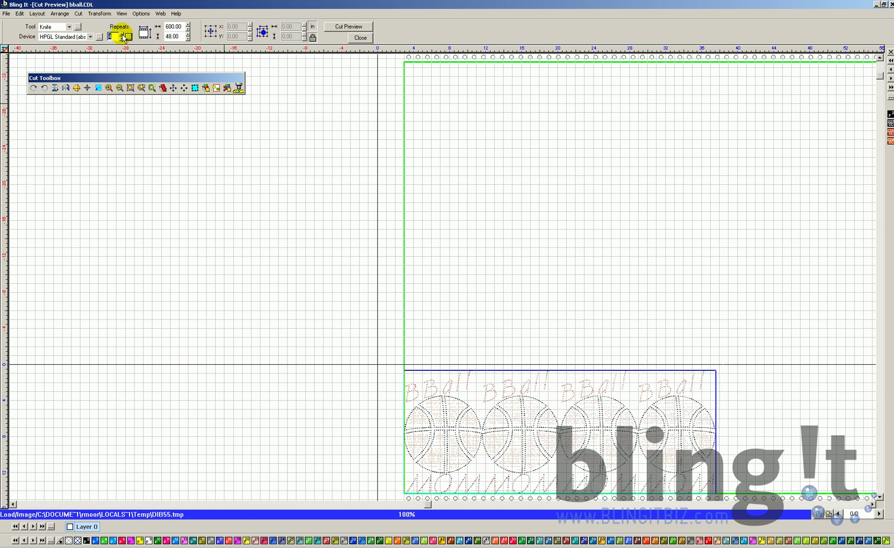
{"action": "left_click", "coordinate": [122, 39]}
{"action": "left_click", "coordinate": [122, 38]}
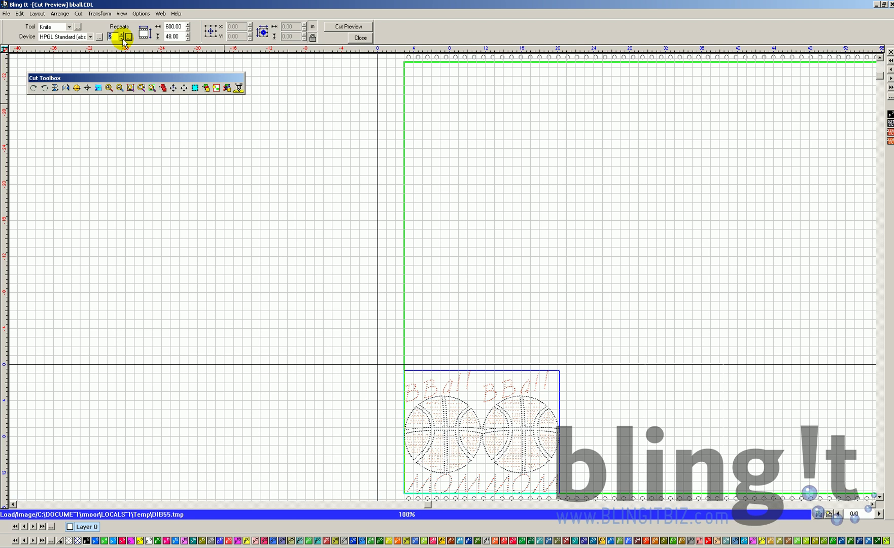
{"action": "left_click", "coordinate": [122, 39]}
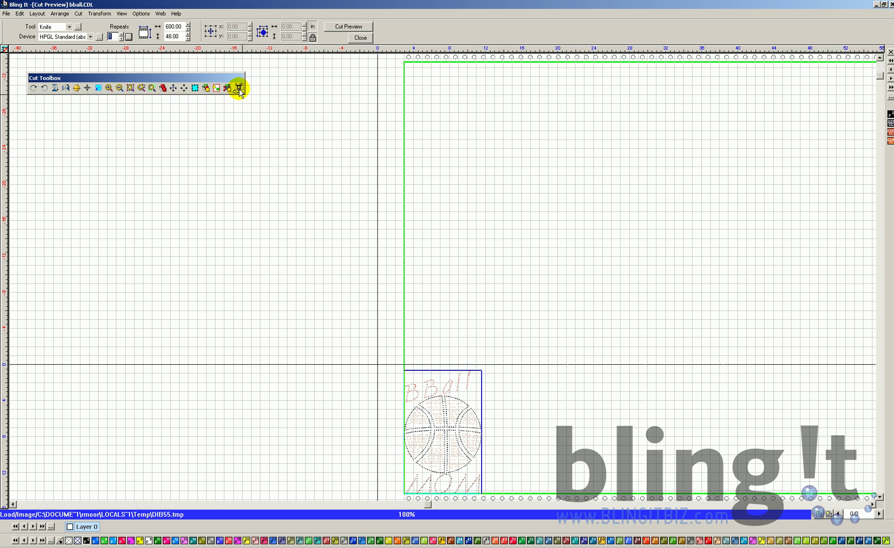
Step: Select the design with the last Cut Toolbox tool to show its 8.66 by 13.70 in size
{"action": "left_click", "coordinate": [238, 90]}
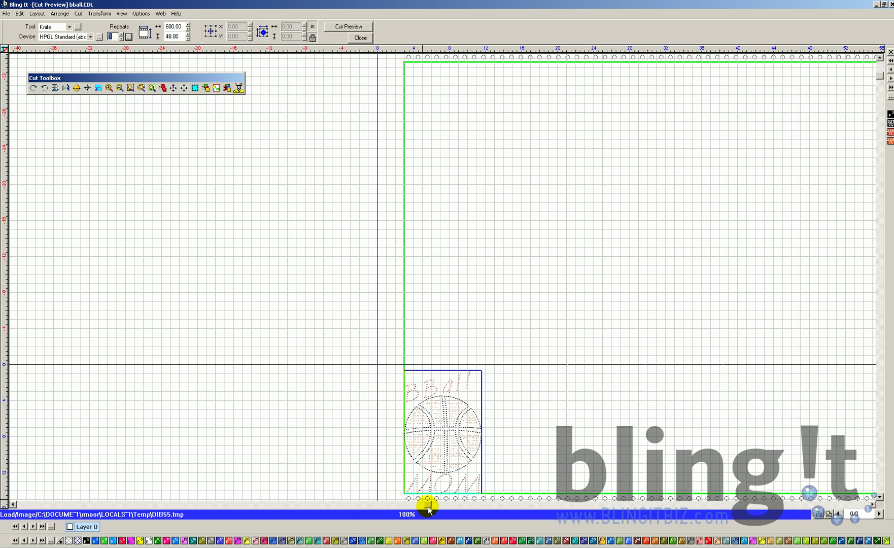
{"action": "left_click", "coordinate": [417, 484]}
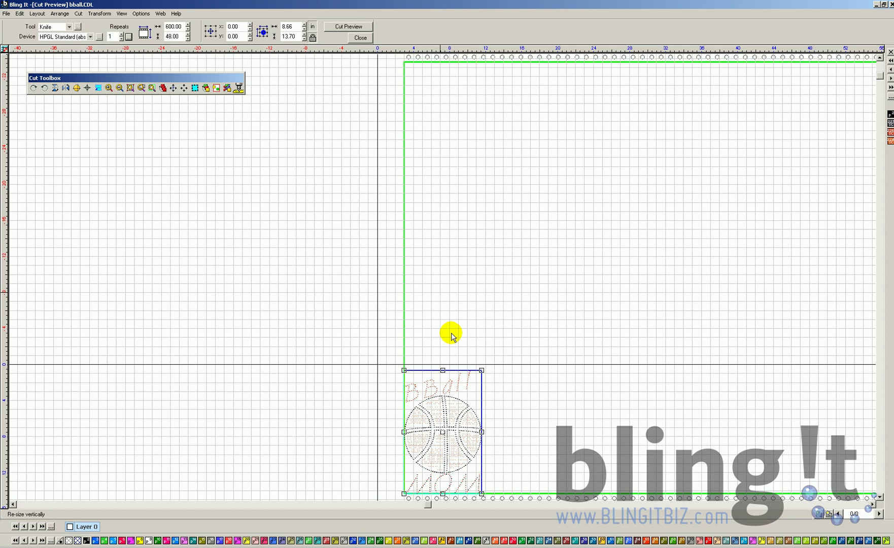
Step: Close Cut Preview and send only the BBall lettering group (7.21 by 3.52 in) to Cut Preview
{"action": "left_click", "coordinate": [360, 37]}
{"action": "left_click", "coordinate": [364, 151]}
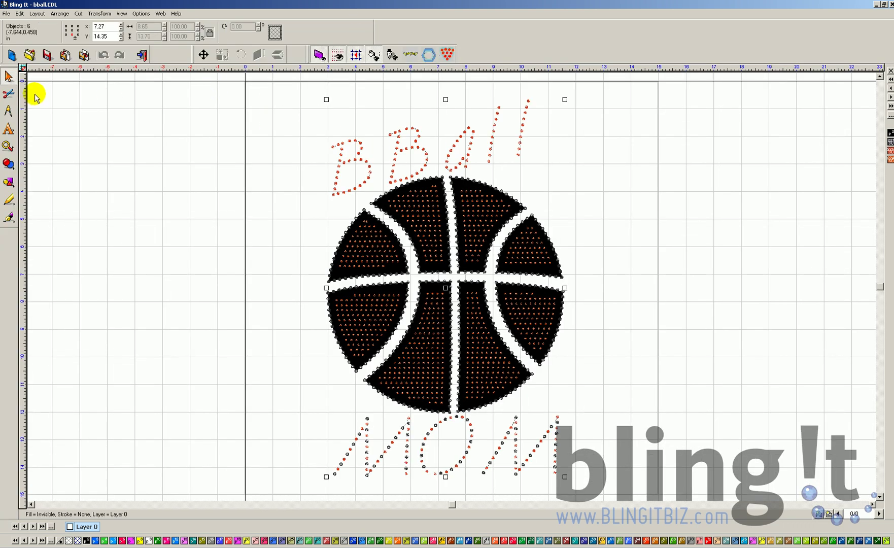
{"action": "left_click", "coordinate": [270, 177]}
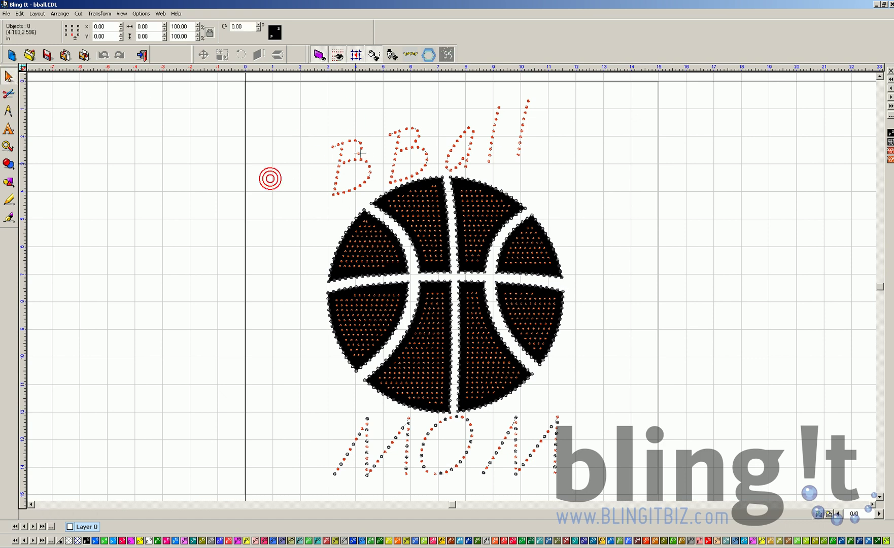
{"action": "left_click", "coordinate": [4, 14]}
{"action": "left_click", "coordinate": [180, 335]}
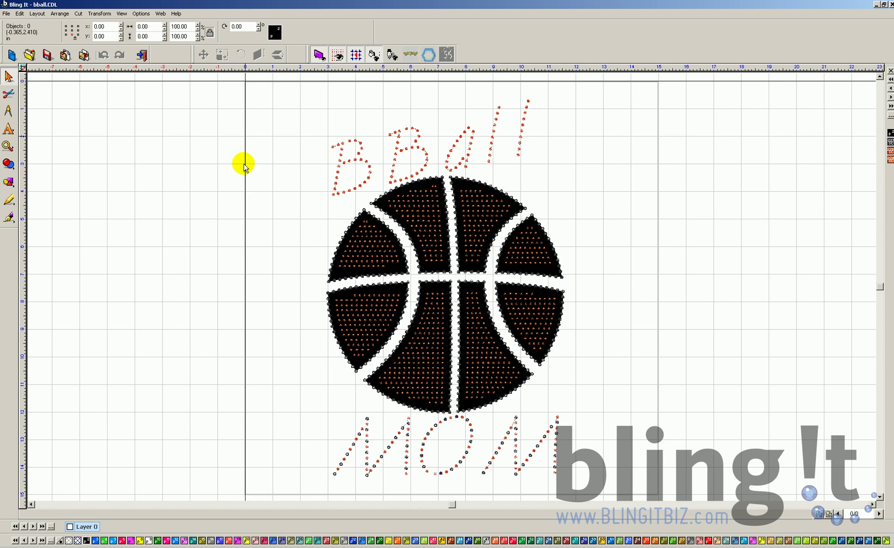
{"action": "left_click", "coordinate": [331, 165]}
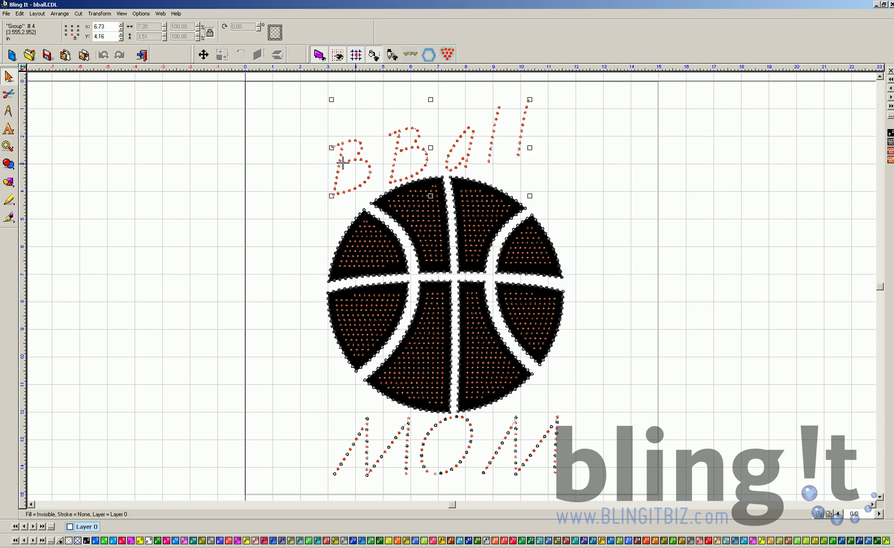
{"action": "left_click", "coordinate": [8, 94]}
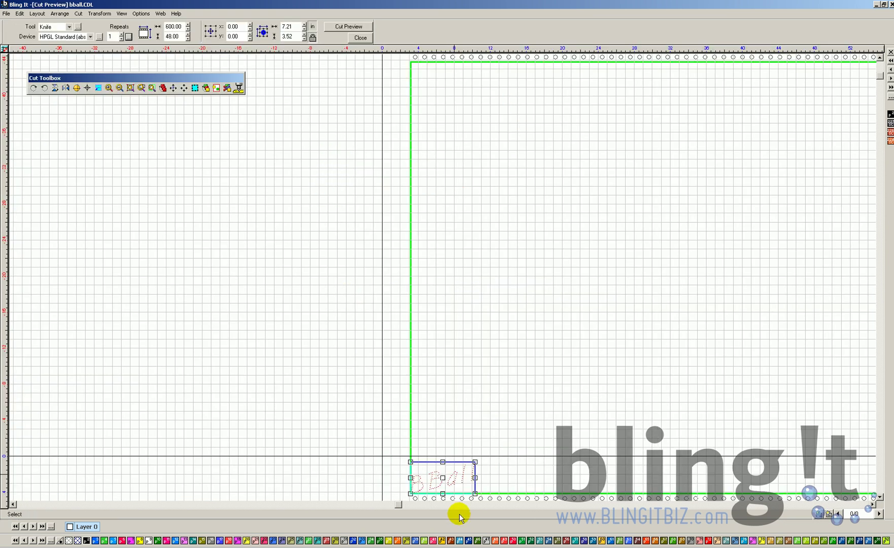
Step: Give the BBall lettering a Y offset of 7.00 in the cutting area
{"action": "left_click", "coordinate": [434, 475]}
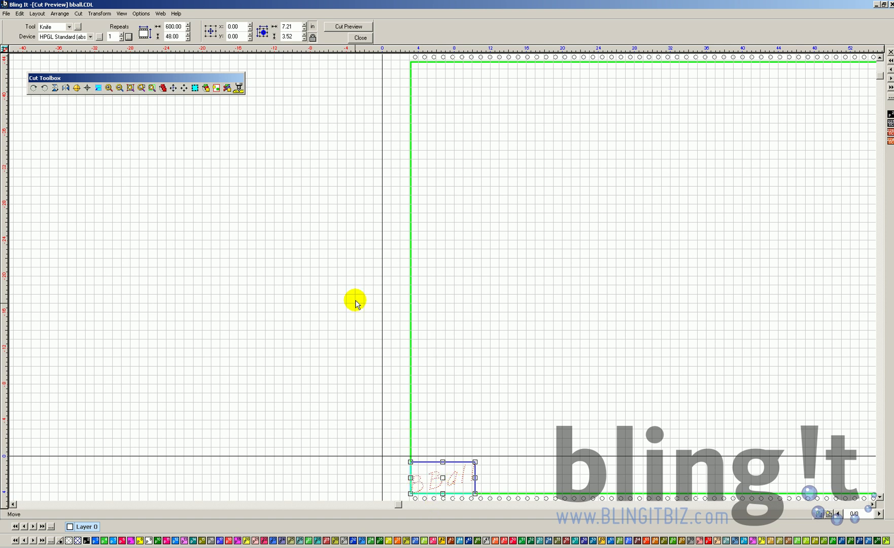
{"action": "double_click", "coordinate": [244, 36]}
{"action": "type", "text": "7"}
{"action": "key", "text": "Return"}
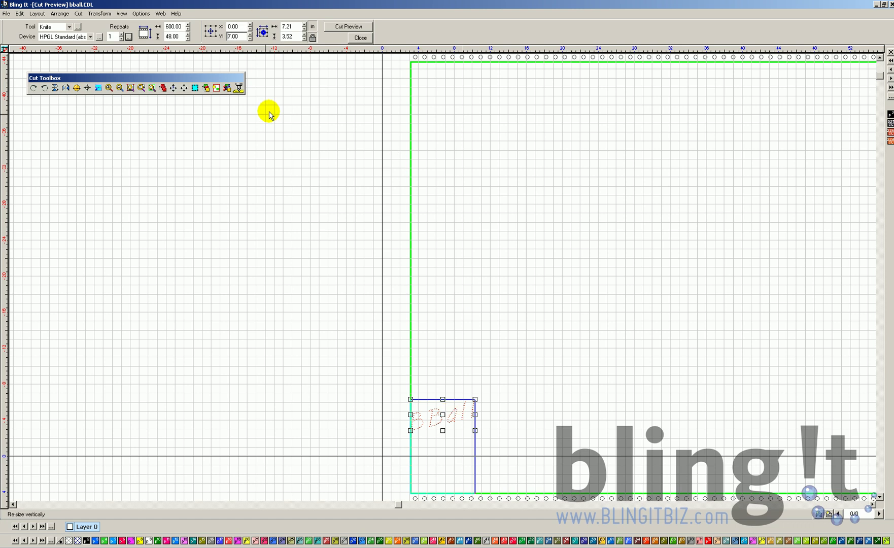
Step: Set the BBall lettering's X offset to 3.00, keeping Y at 7.00
{"action": "left_click", "coordinate": [235, 36]}
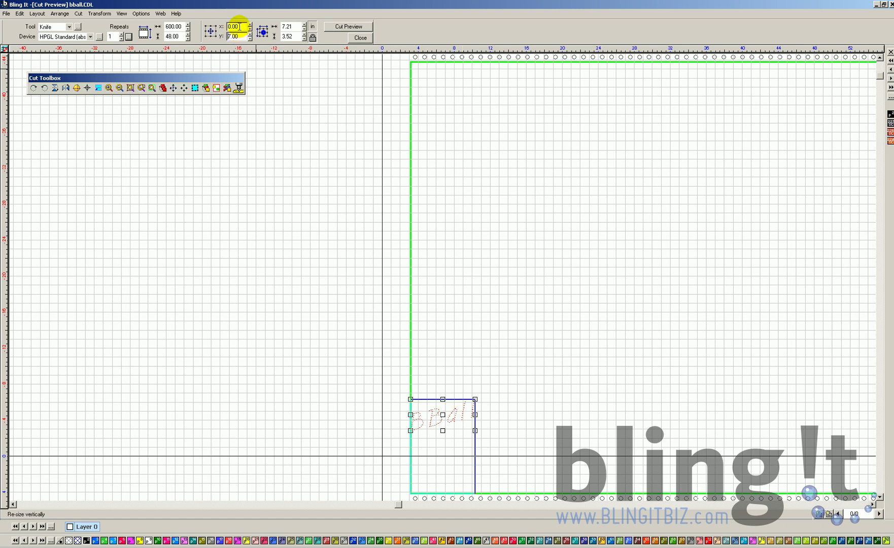
{"action": "key", "text": "Return"}
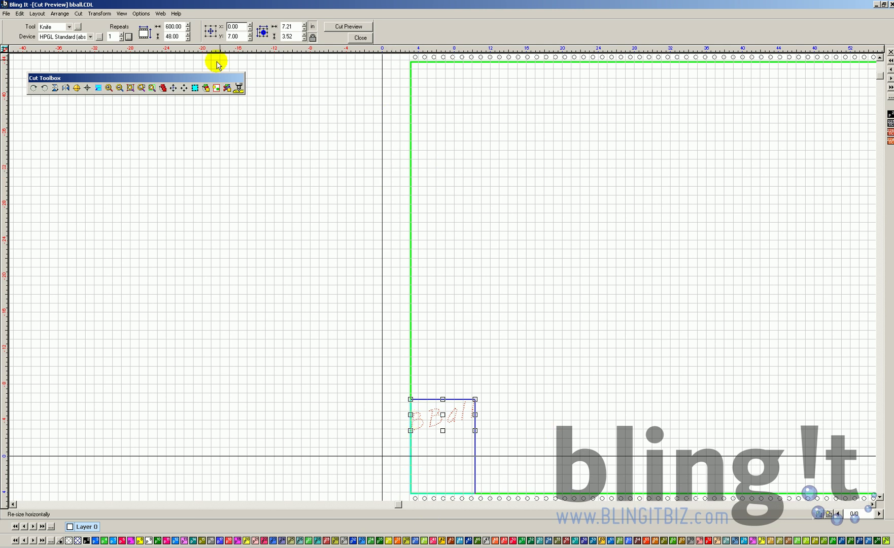
{"action": "left_click", "coordinate": [239, 27]}
{"action": "key", "text": "Return"}
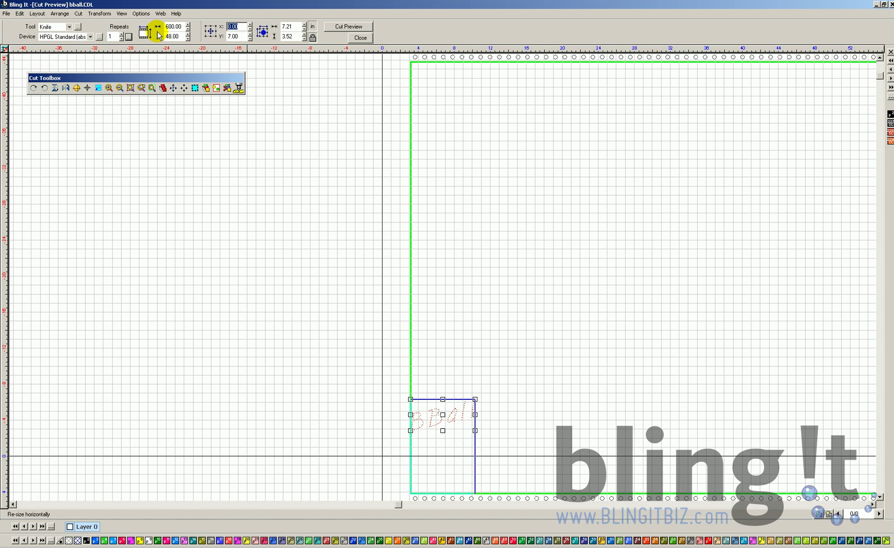
{"action": "type", "text": "3"}
{"action": "key", "text": "Return"}
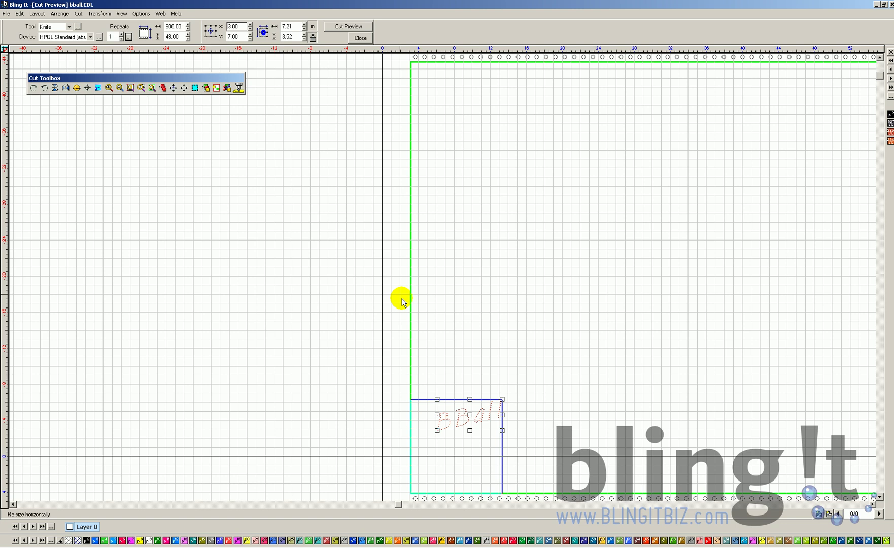
Step: Close Cut Preview to return to the full bball.CDL design canvas
{"action": "left_click", "coordinate": [361, 38]}
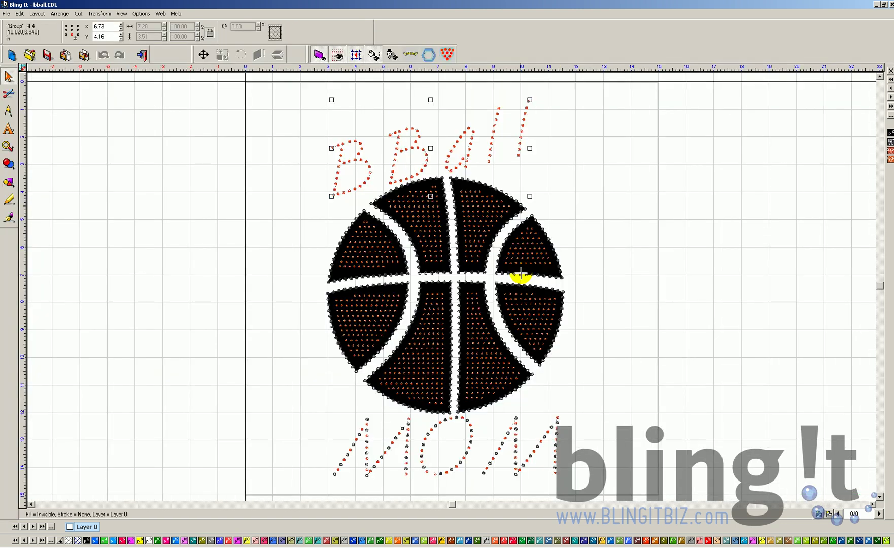